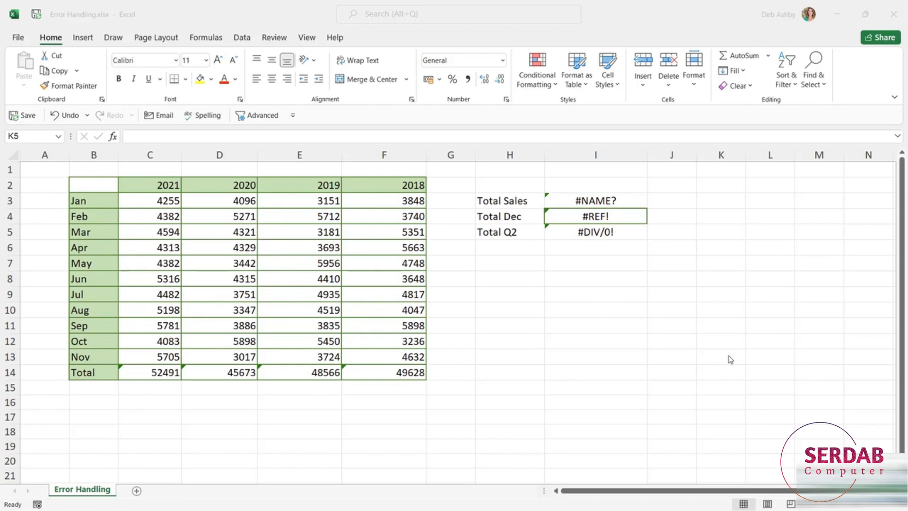
# Check the formulas in the Total row from C14 to F14 and view the error options for the 2021 total
pyautogui.click(132, 373)
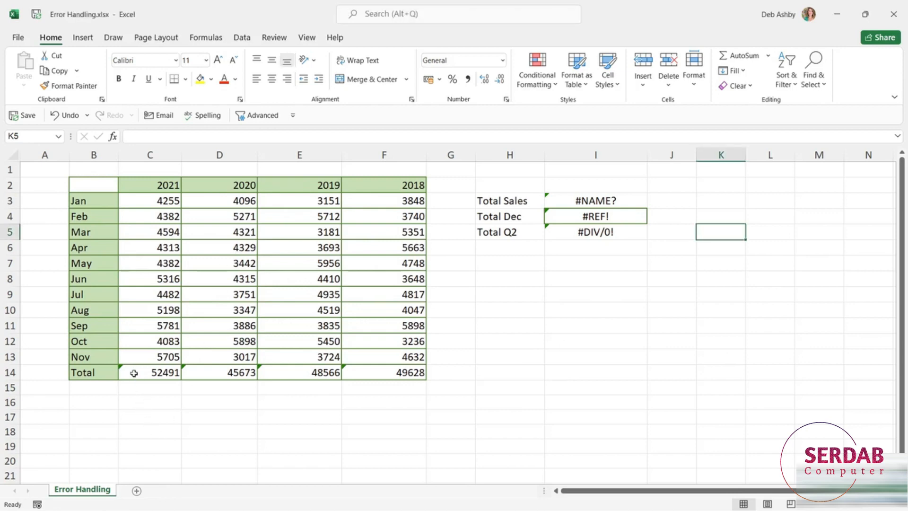
pyautogui.click(134, 374)
pyautogui.click(207, 374)
pyautogui.click(308, 376)
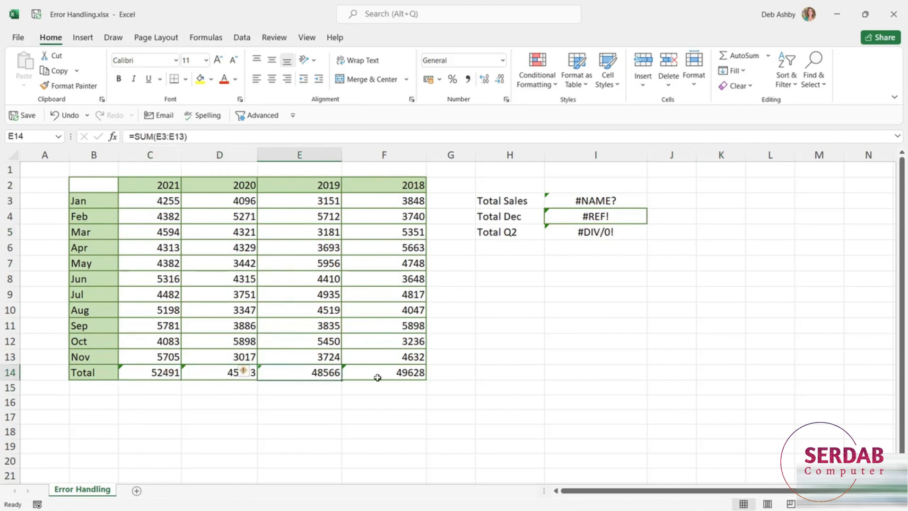
pyautogui.click(378, 377)
pyautogui.click(144, 380)
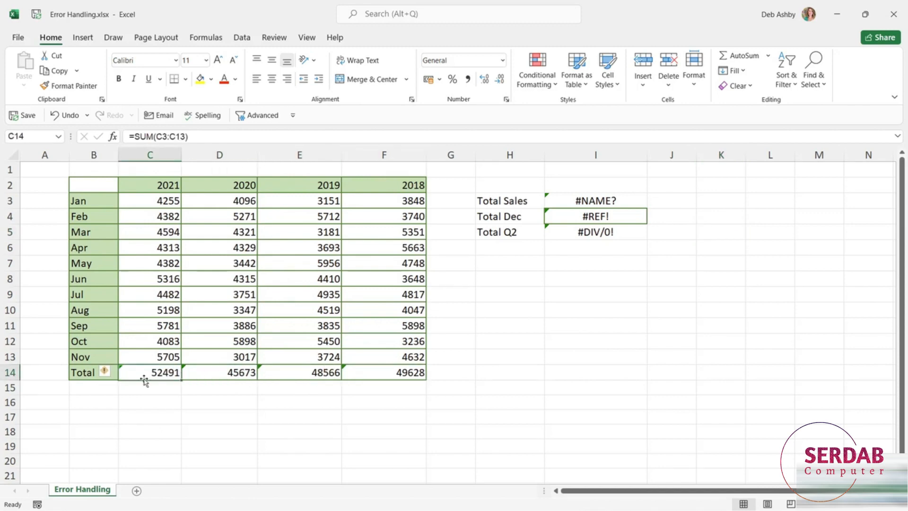
pyautogui.click(114, 373)
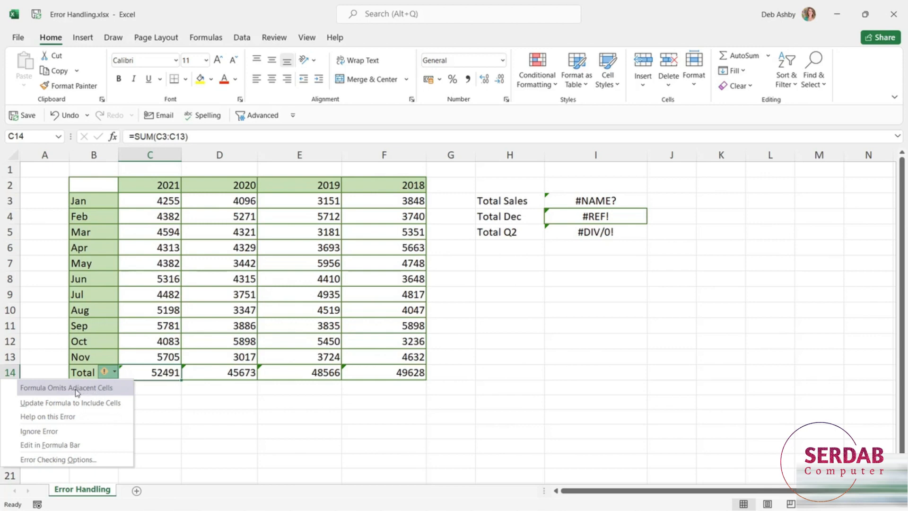
# Compare the year headings in C2:F2 with the cell range summed by the 2021 total in C14
pyautogui.click(154, 188)
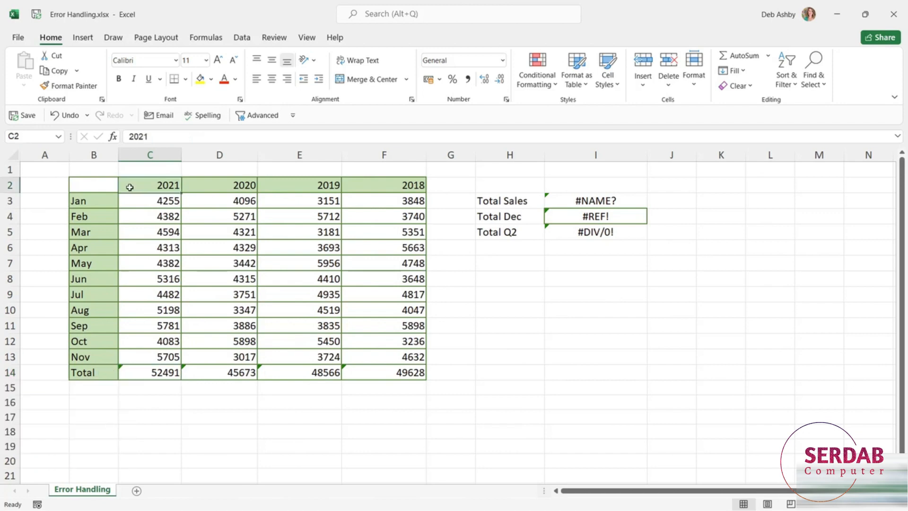
pyautogui.moveTo(134, 185); pyautogui.dragTo(373, 184)
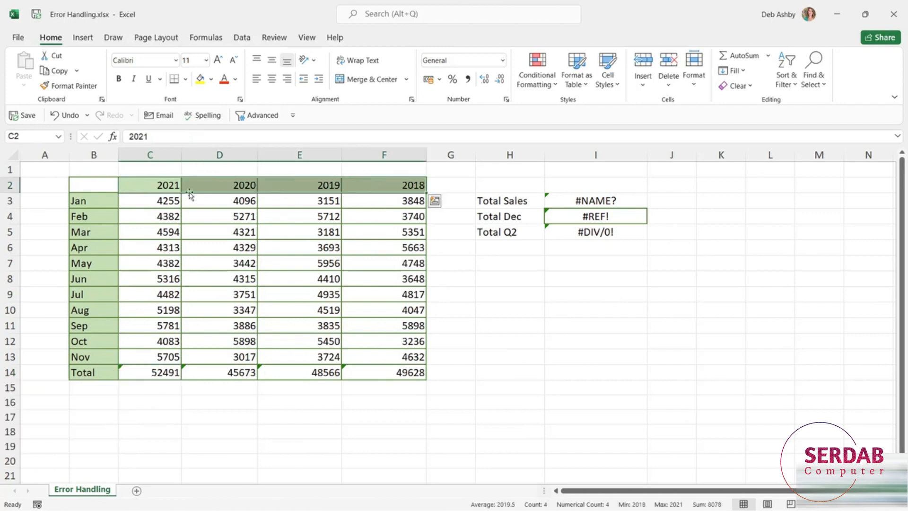
pyautogui.click(156, 201)
pyautogui.click(151, 373)
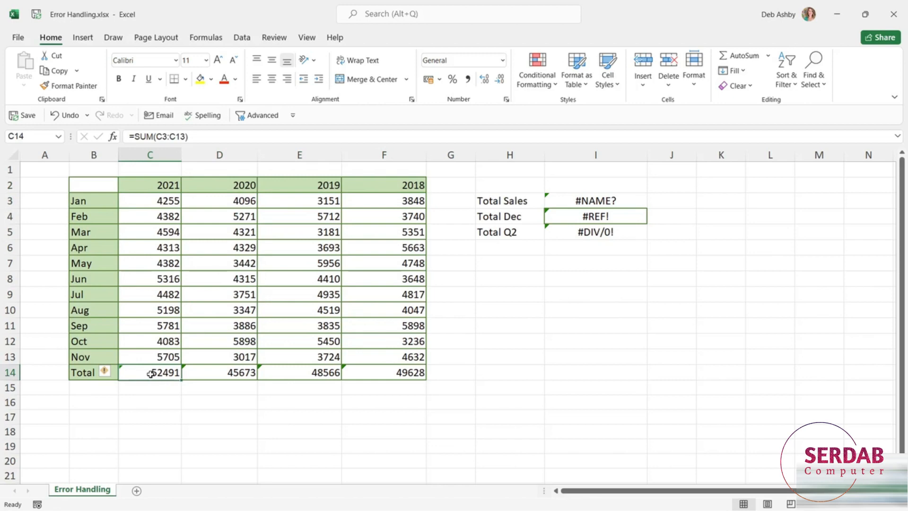
pyautogui.click(149, 185)
pyautogui.click(229, 183)
pyautogui.click(277, 182)
pyautogui.click(371, 183)
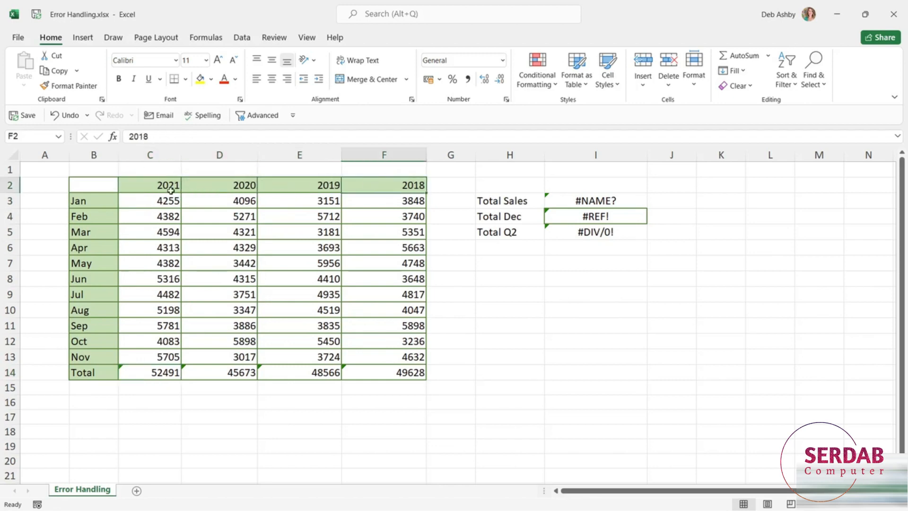
pyautogui.click(148, 184)
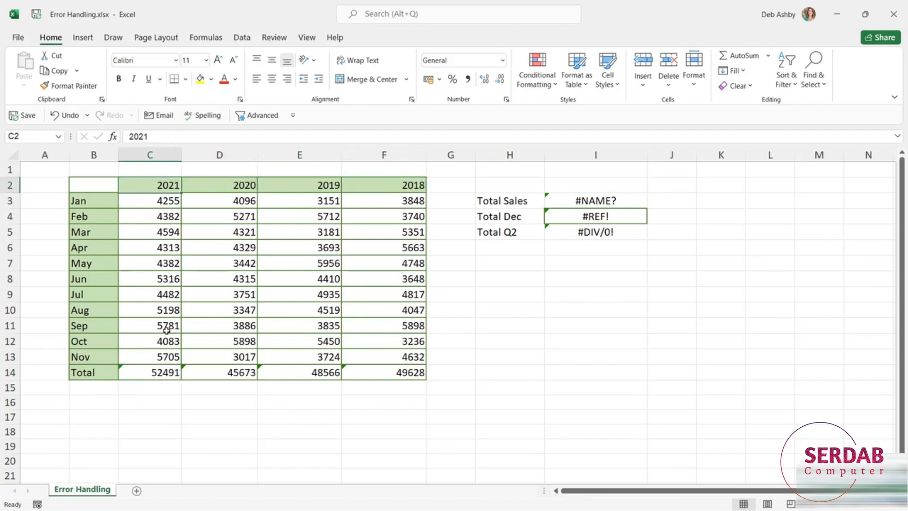
# Ignore the flagged formula error for all the yearly totals in C14:F14
pyautogui.moveTo(139, 373); pyautogui.dragTo(410, 373)
pyautogui.click(108, 373)
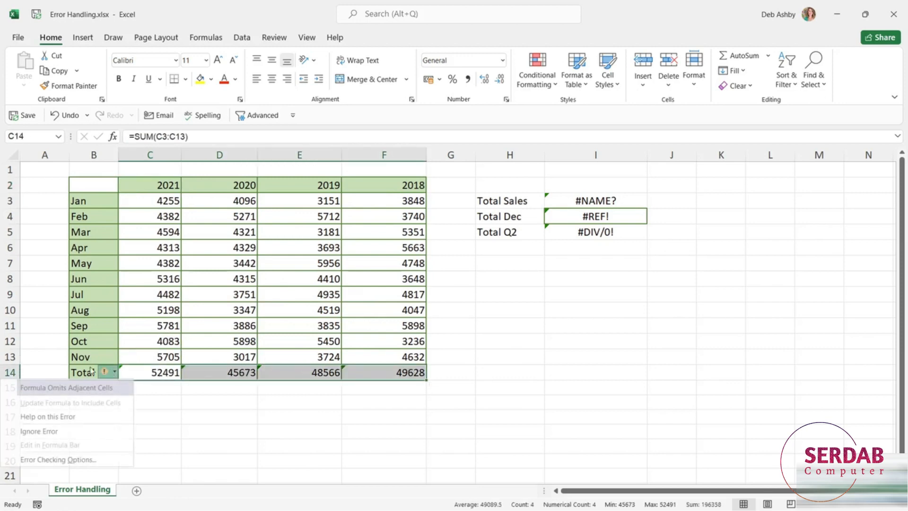
pyautogui.click(46, 432)
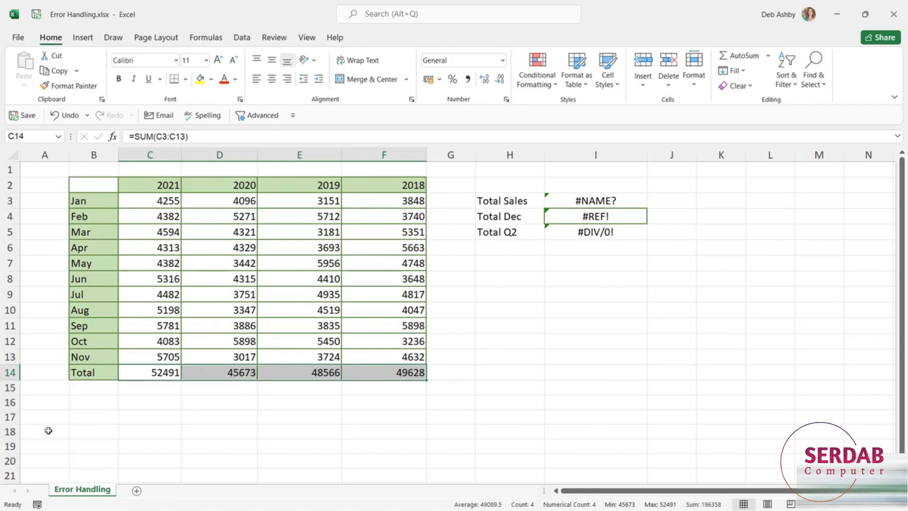
pyautogui.click(451, 341)
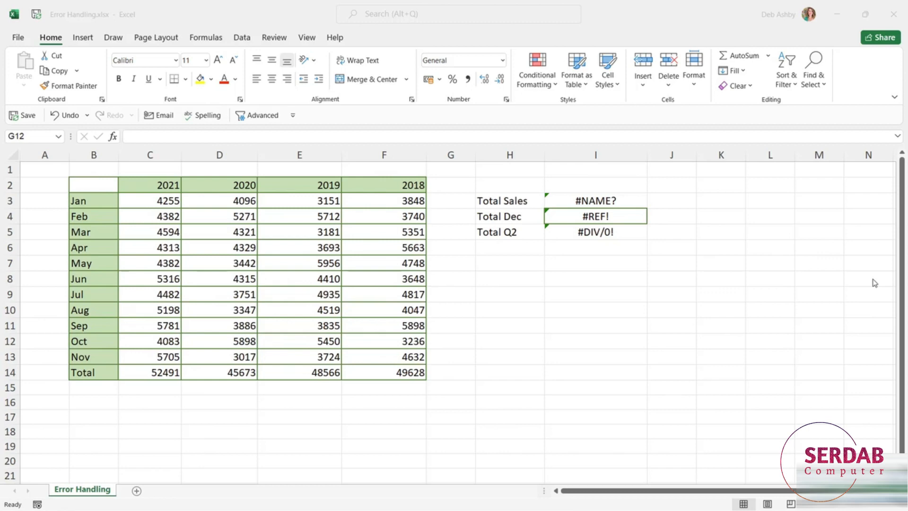
# Inspect the function name and range of the Total Sales formula in I3 without editing it
pyautogui.click(617, 199)
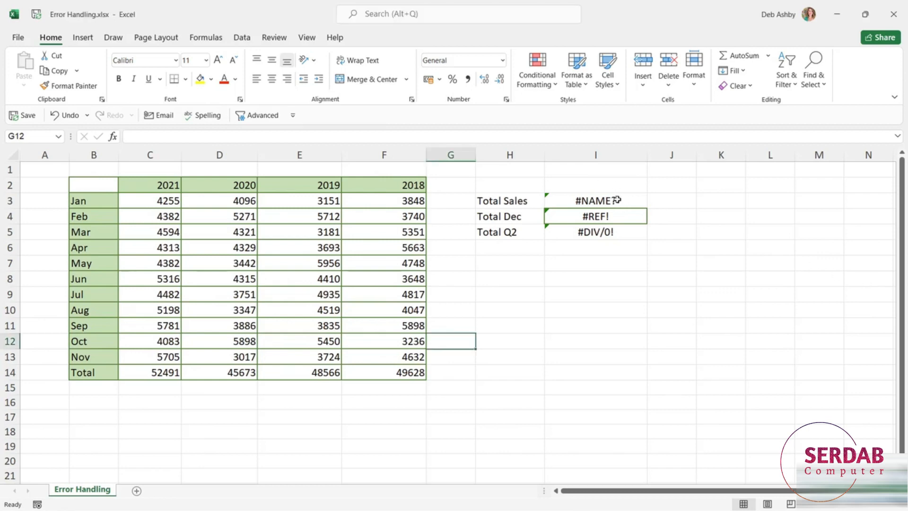
pyautogui.doubleClick(617, 200)
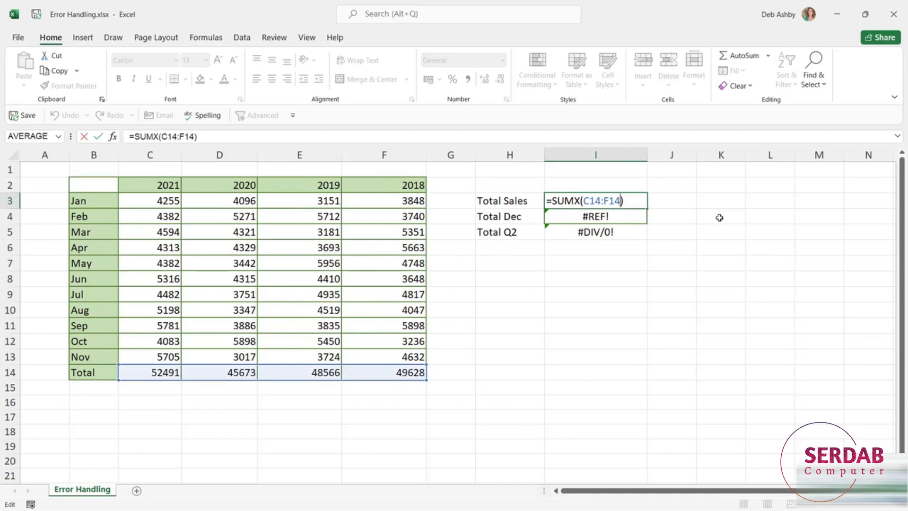
pyautogui.doubleClick(565, 195)
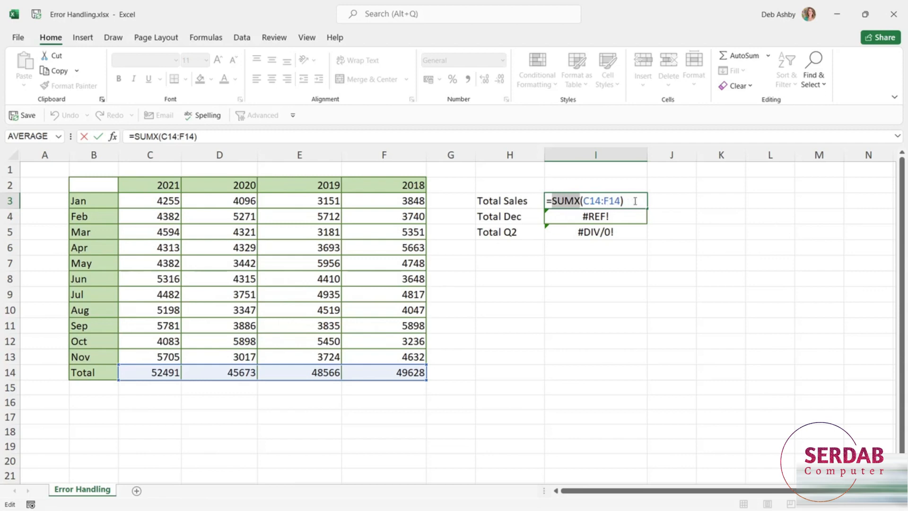
pyautogui.click(630, 200)
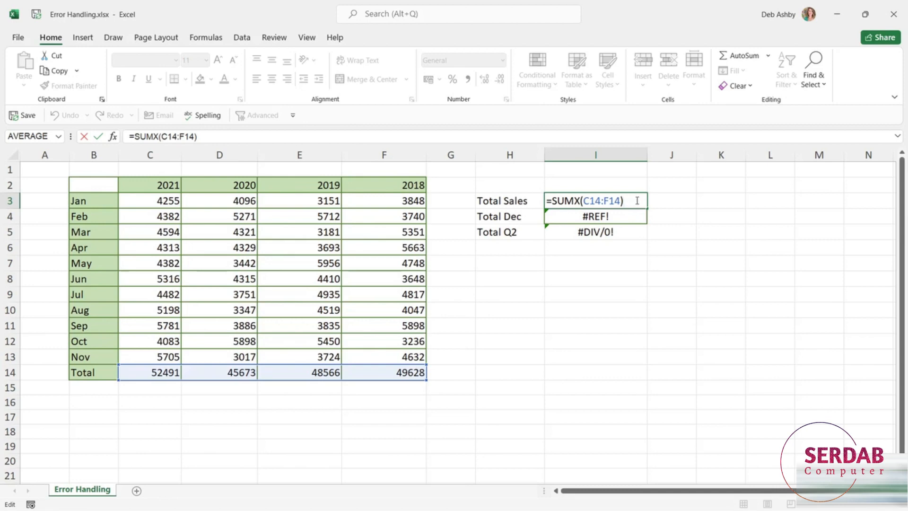
pyautogui.hotkey('ctrl', 'Return')
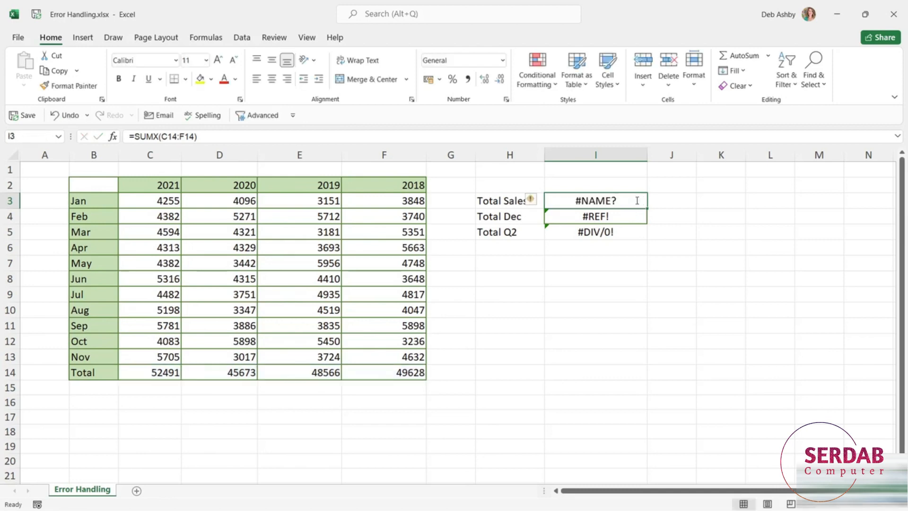
# Trace the precedents of the Total Sales cell I3 and check the source totals in C14:F14
pyautogui.click(205, 37)
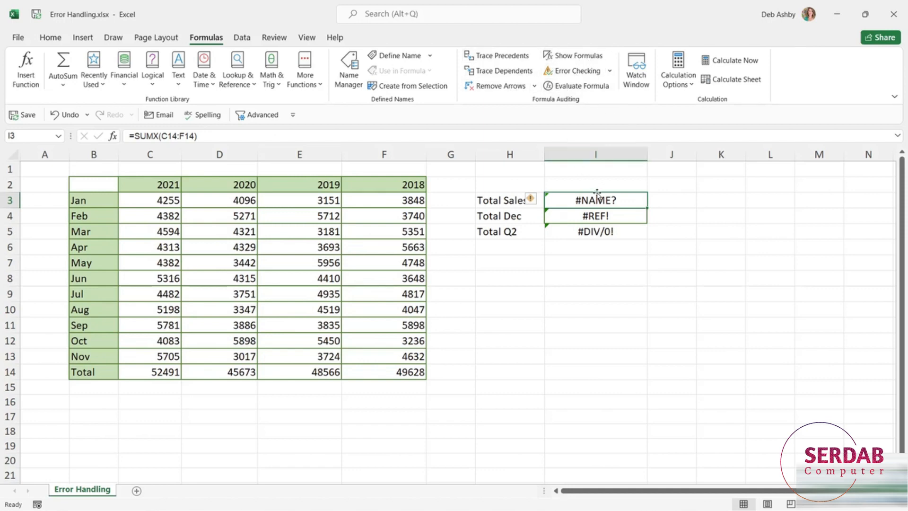
pyautogui.click(509, 61)
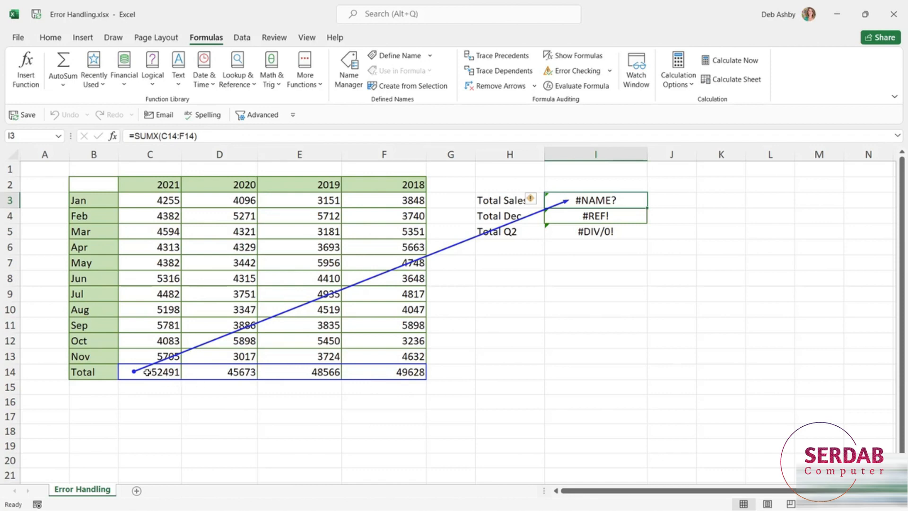
pyautogui.moveTo(135, 373); pyautogui.dragTo(401, 373)
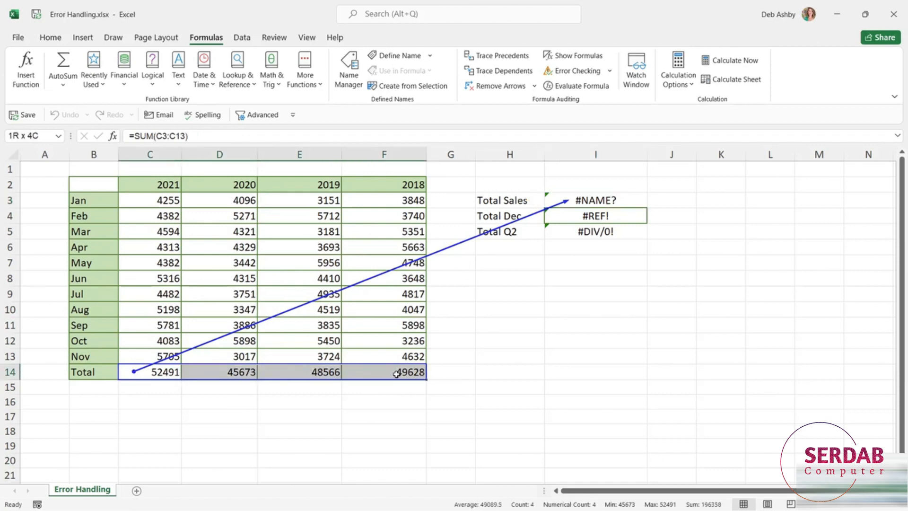
pyautogui.click(599, 201)
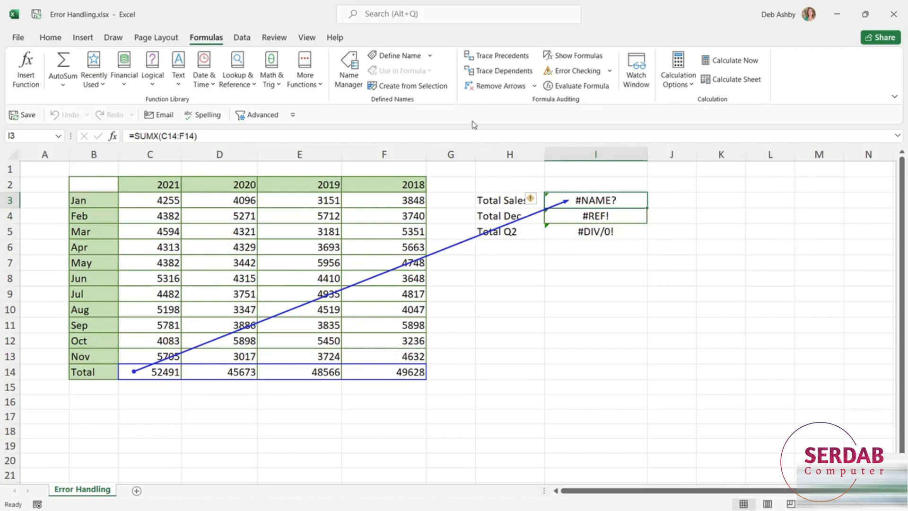
# Remove the tracer arrows and trace the dependents of the Total Sales cell I3
pyautogui.click(494, 90)
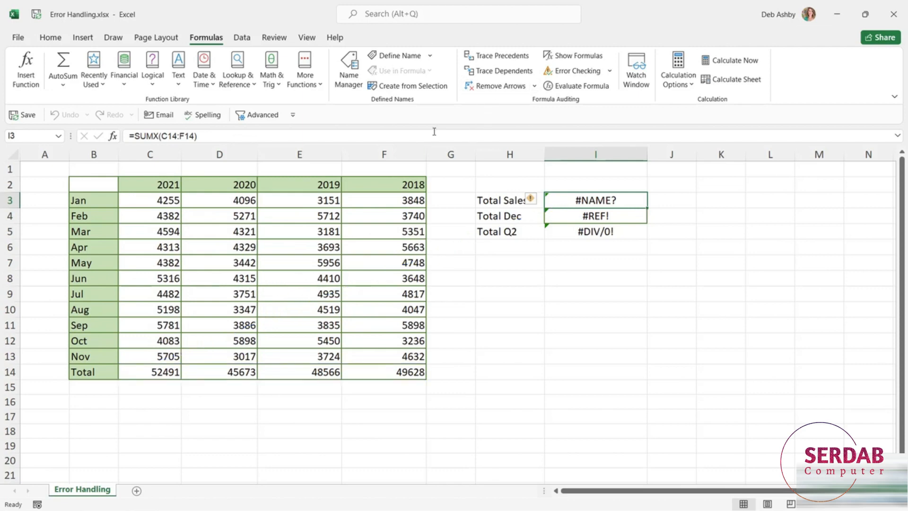
pyautogui.click(483, 74)
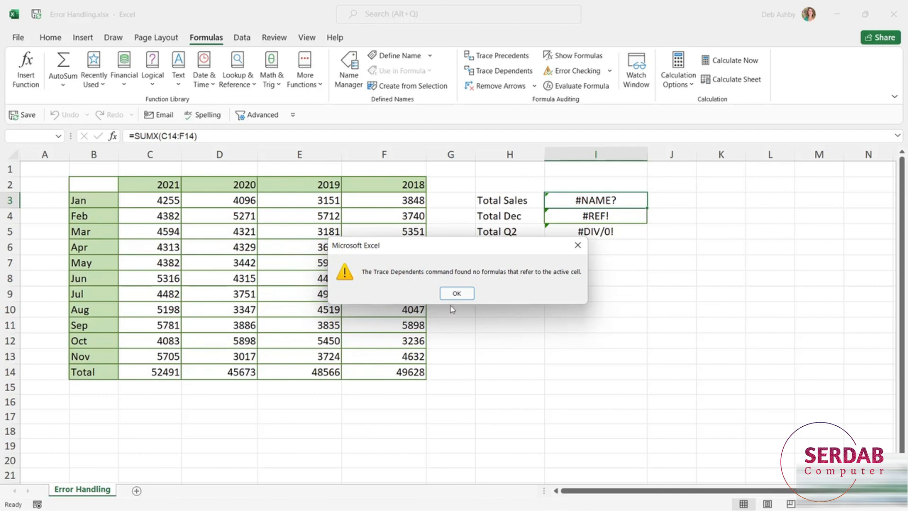
pyautogui.click(455, 294)
# Show all formulas in the sheet, review those in columns C to F and I, and switch back to values
pyautogui.click(564, 56)
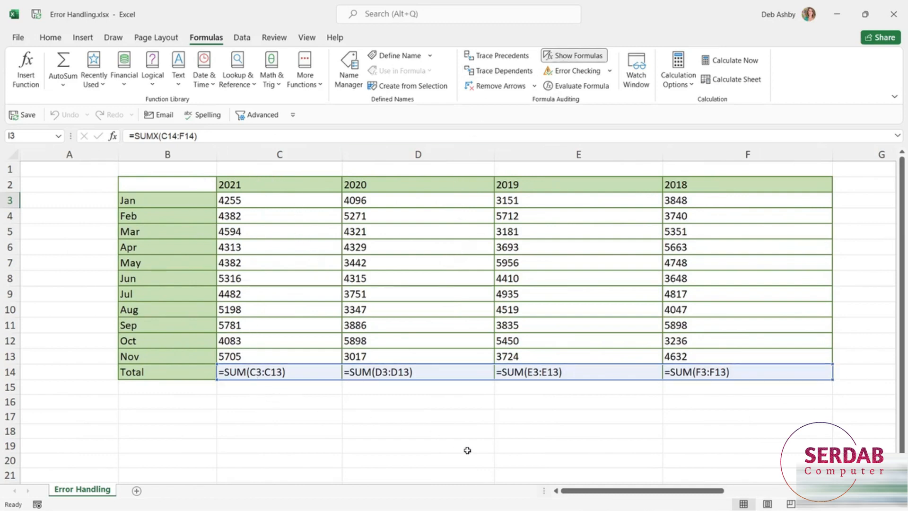
pyautogui.moveTo(605, 493); pyautogui.dragTo(633, 492)
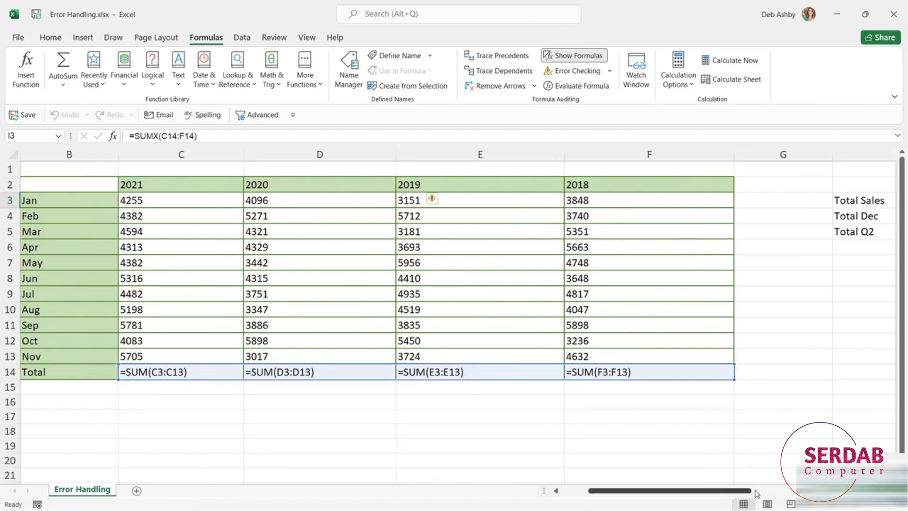
pyautogui.moveTo(756, 491); pyautogui.dragTo(866, 491)
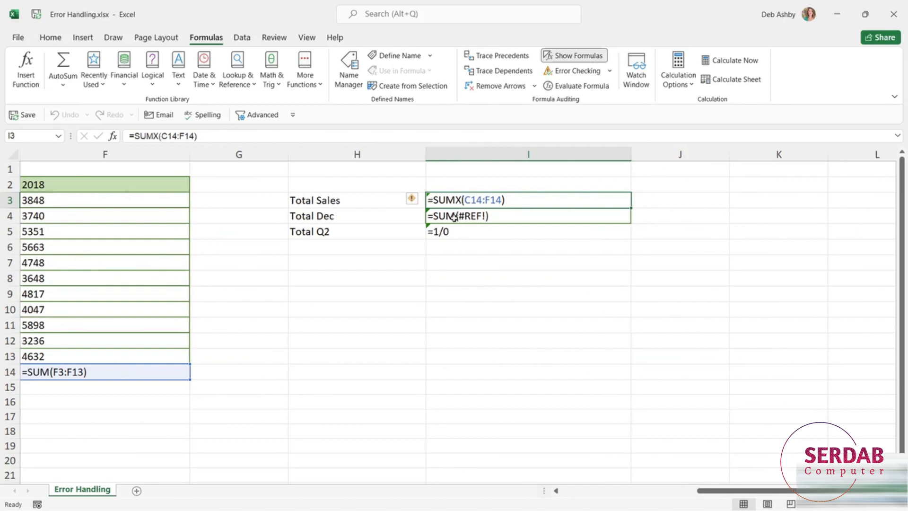
pyautogui.click(581, 57)
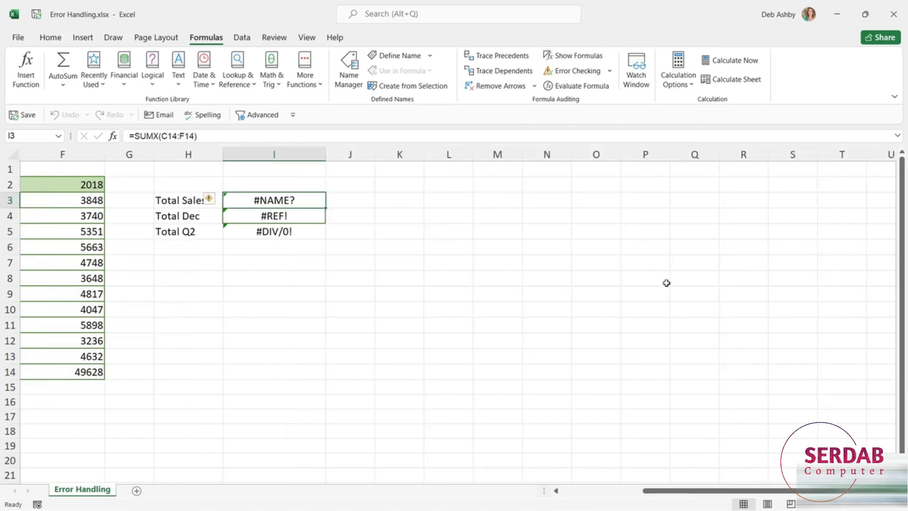
# Run Error Checking on I3 and evaluate the calculation steps of its Total Sales formula
pyautogui.click(583, 75)
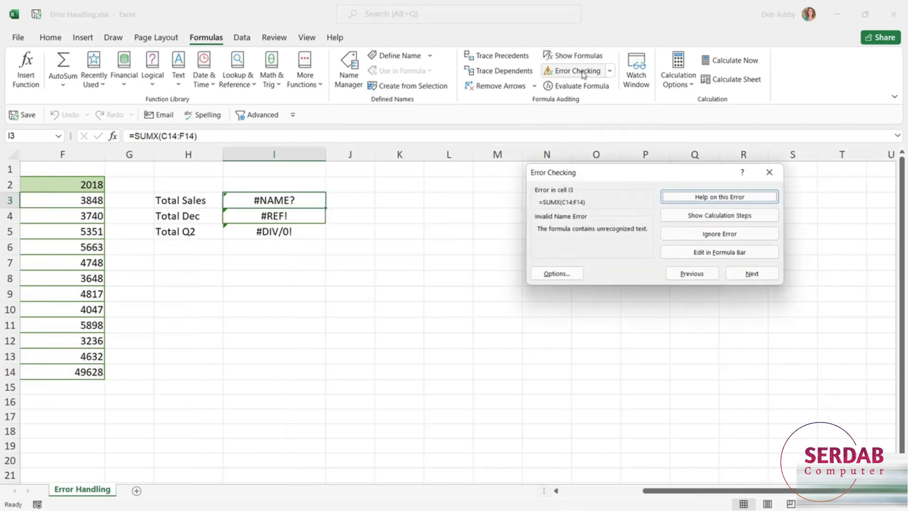
pyautogui.moveTo(623, 174); pyautogui.dragTo(526, 134)
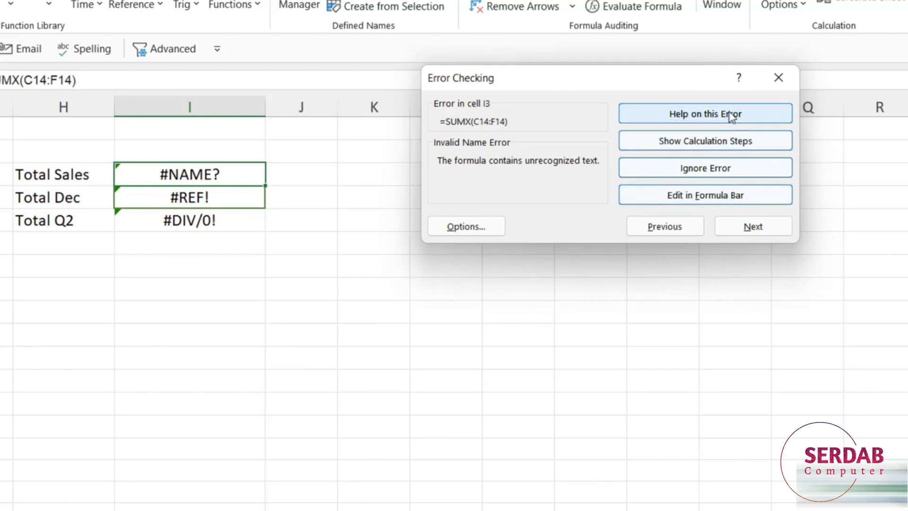
pyautogui.click(706, 142)
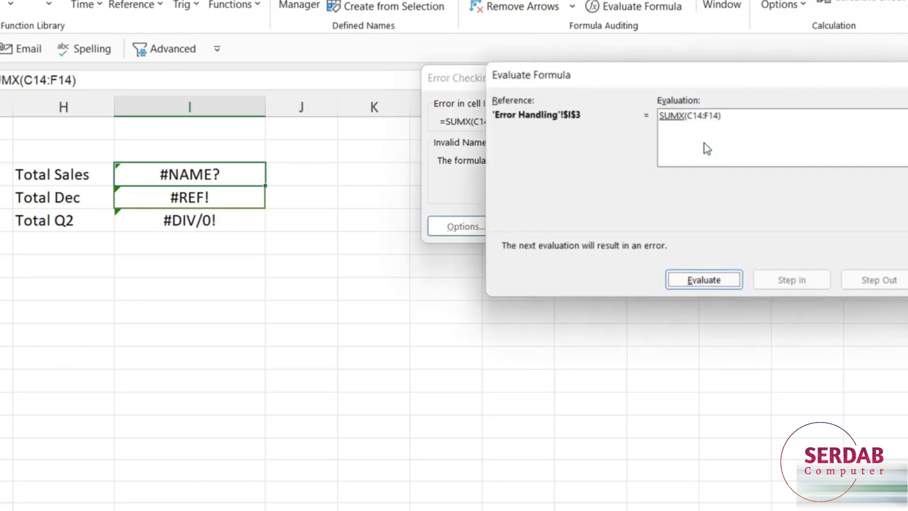
pyautogui.moveTo(713, 82); pyautogui.dragTo(645, 94)
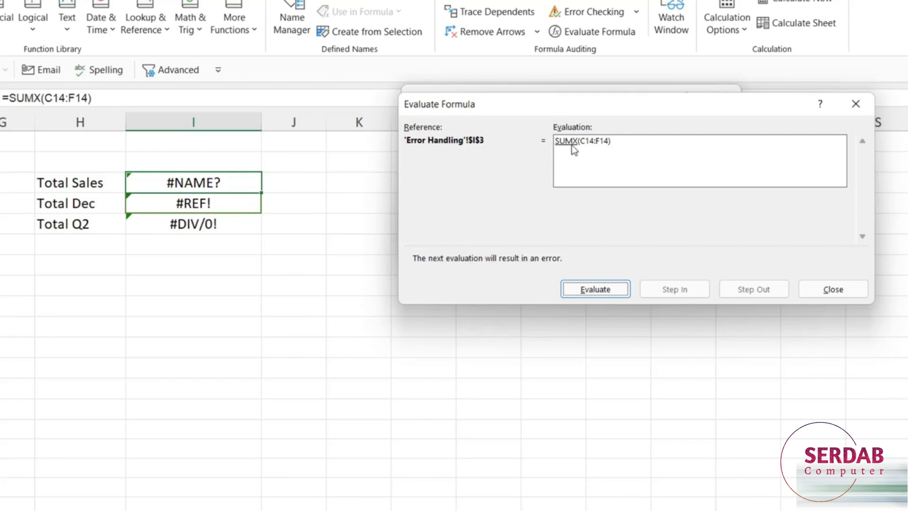
pyautogui.click(589, 290)
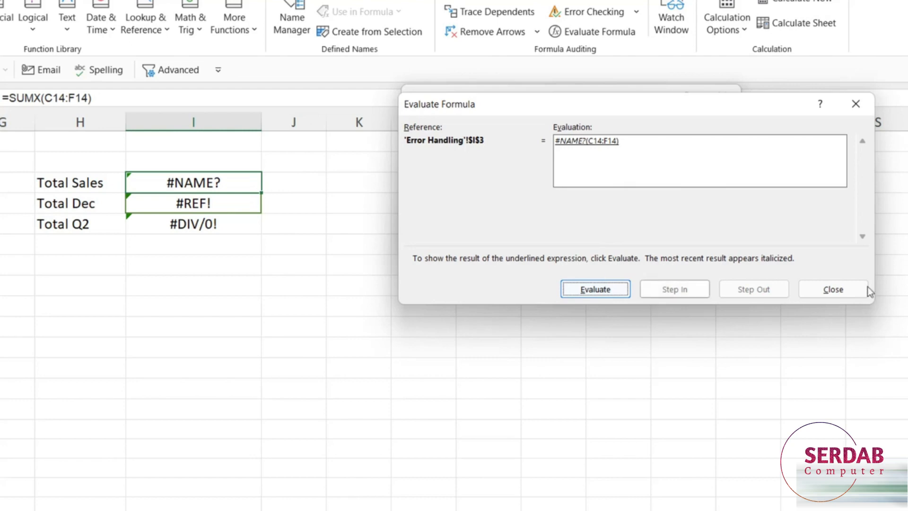
pyautogui.click(834, 289)
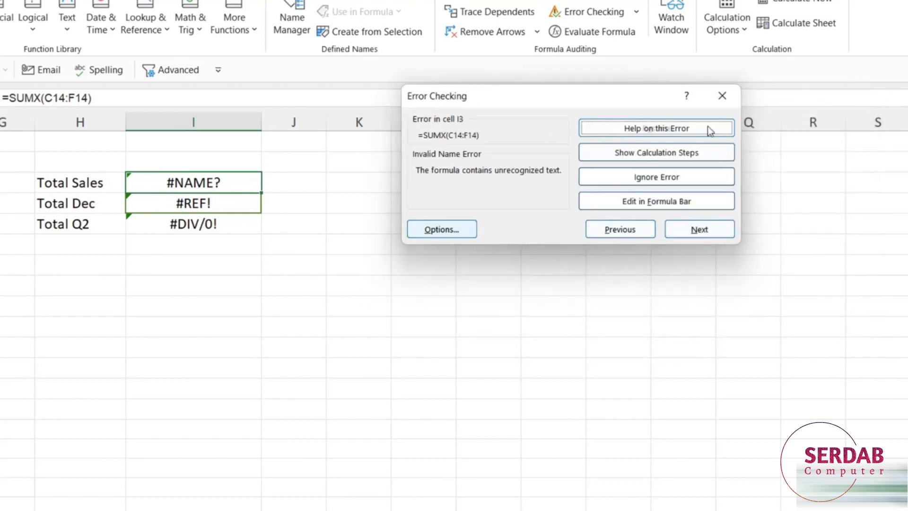
pyautogui.click(722, 95)
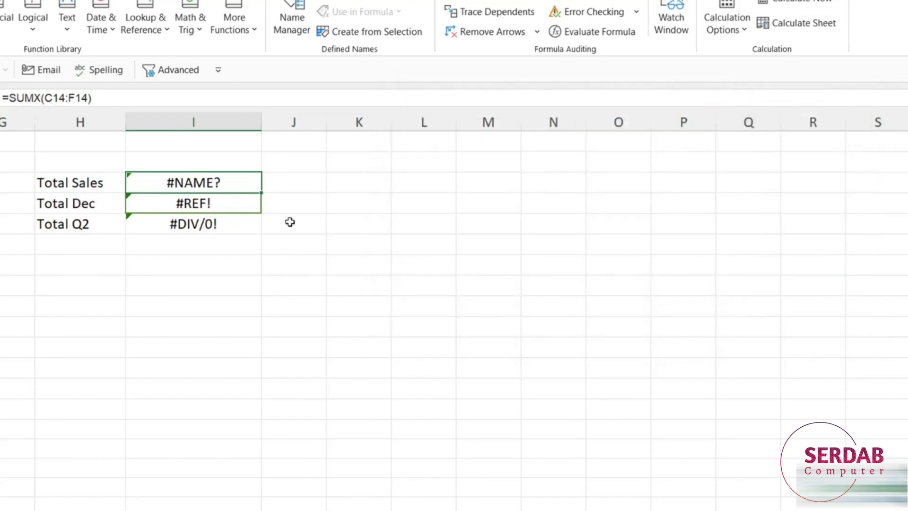
# Correct the misspelled function in the Total Sales formula in I3 so it reads =SUM(C14:F14)
pyautogui.doubleClick(197, 182)
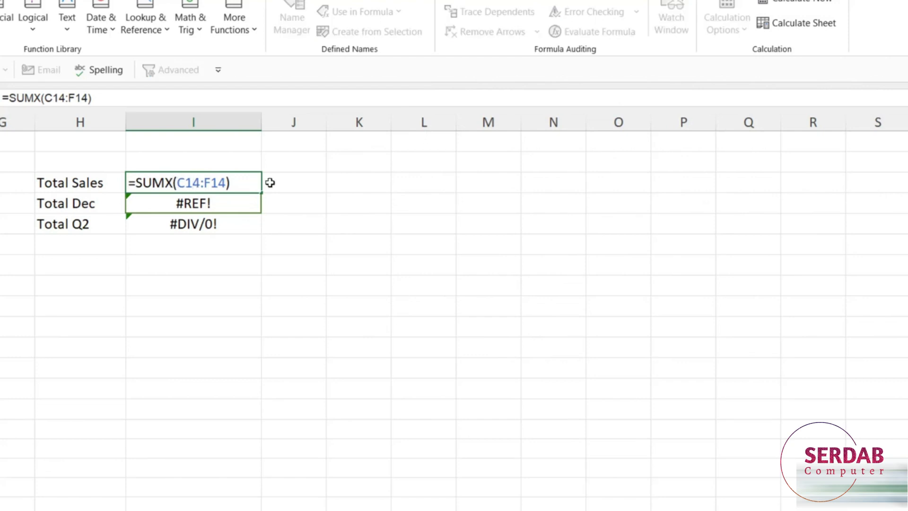
pyautogui.press('BackSpace')
pyautogui.press('Return')
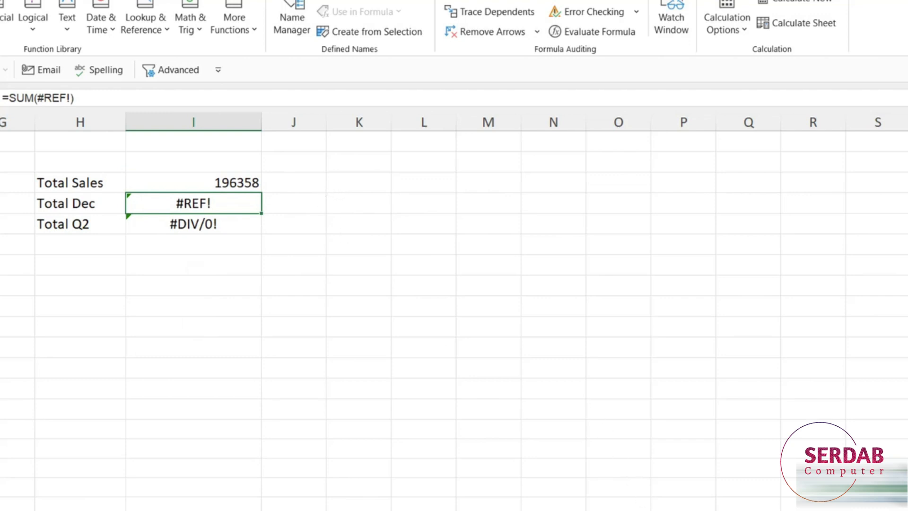
# Inspect the Total Dec formula in I4 and check it with Evaluate Formula against the sales table
pyautogui.hscroll(-5, 783, 291)
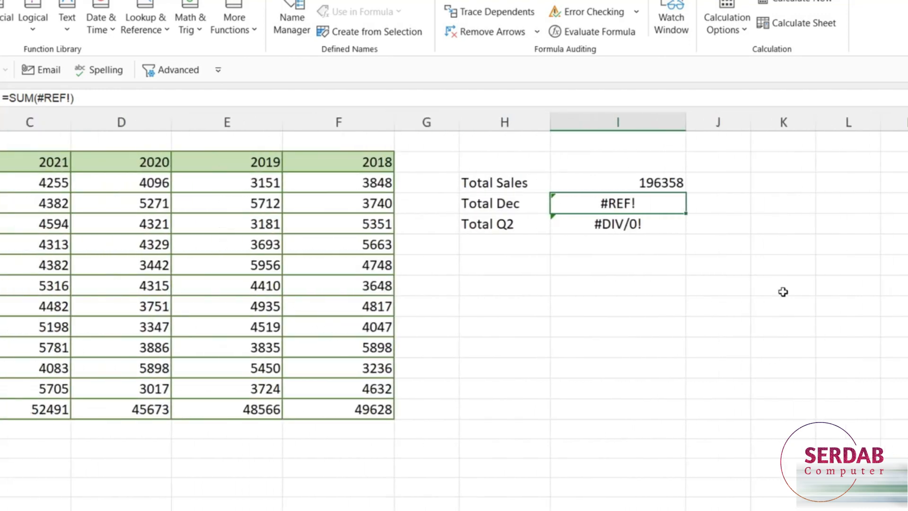
pyautogui.doubleClick(659, 208)
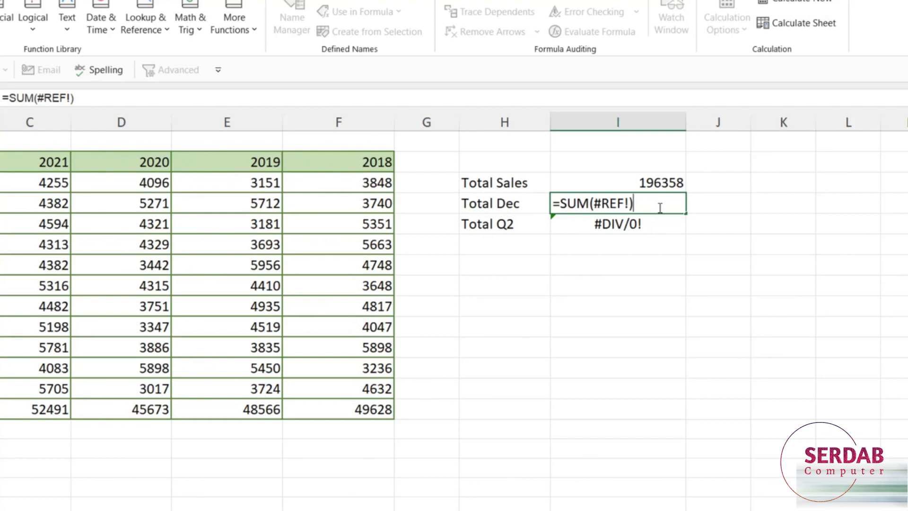
pyautogui.click(605, 203)
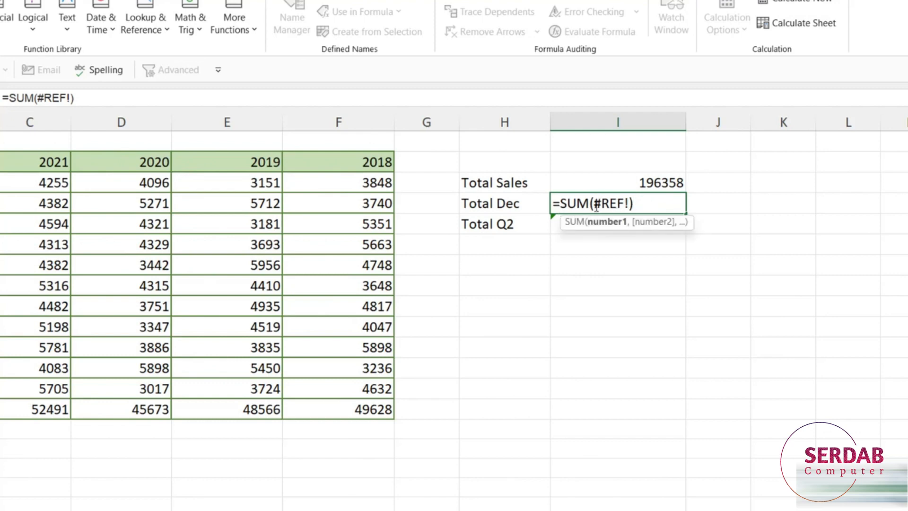
pyautogui.click(651, 204)
pyautogui.press('Escape')
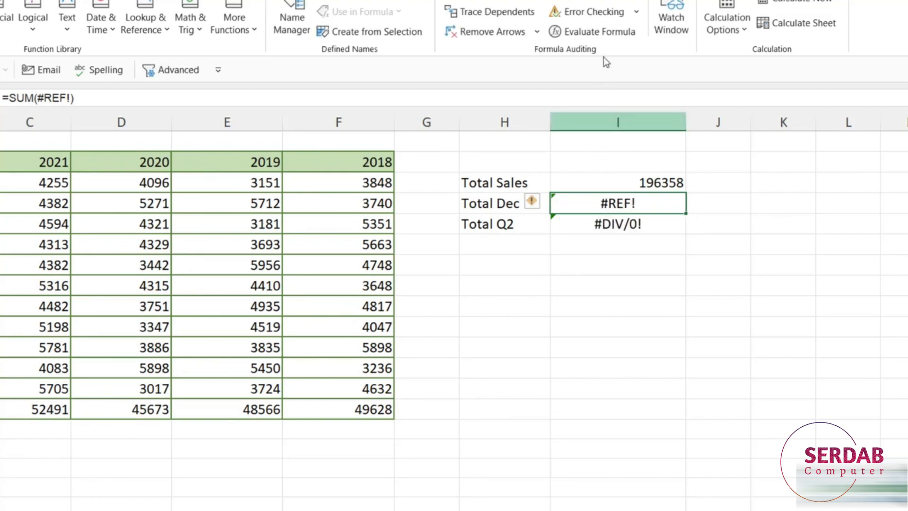
pyautogui.click(595, 33)
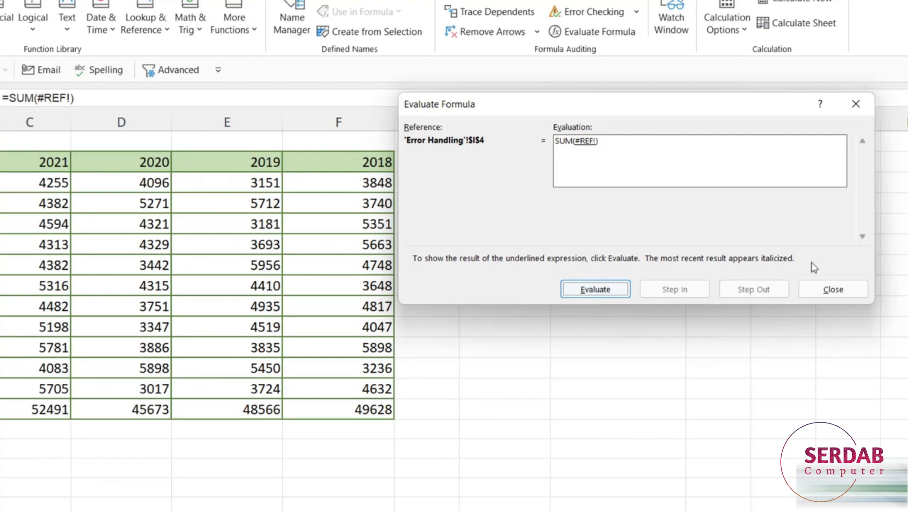
pyautogui.click(833, 290)
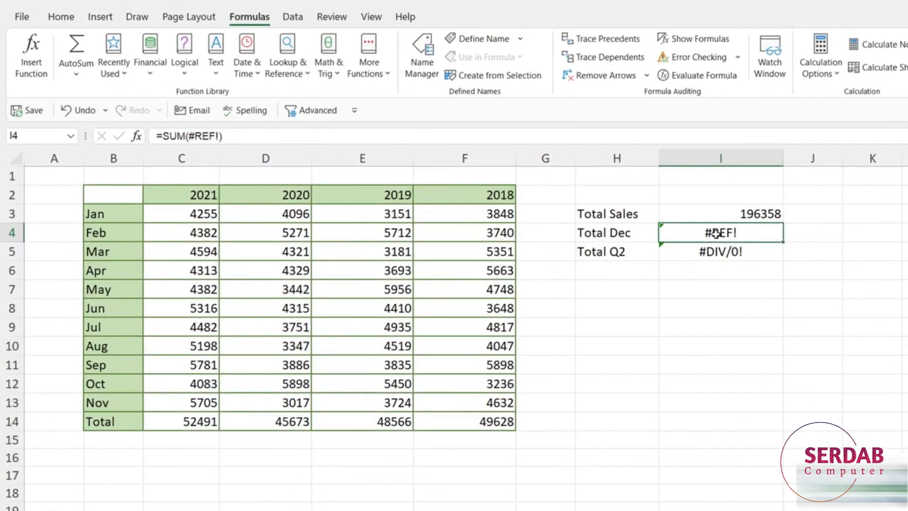
# Clear the broken Total Dec formula from cell I4
pyautogui.click(600, 235)
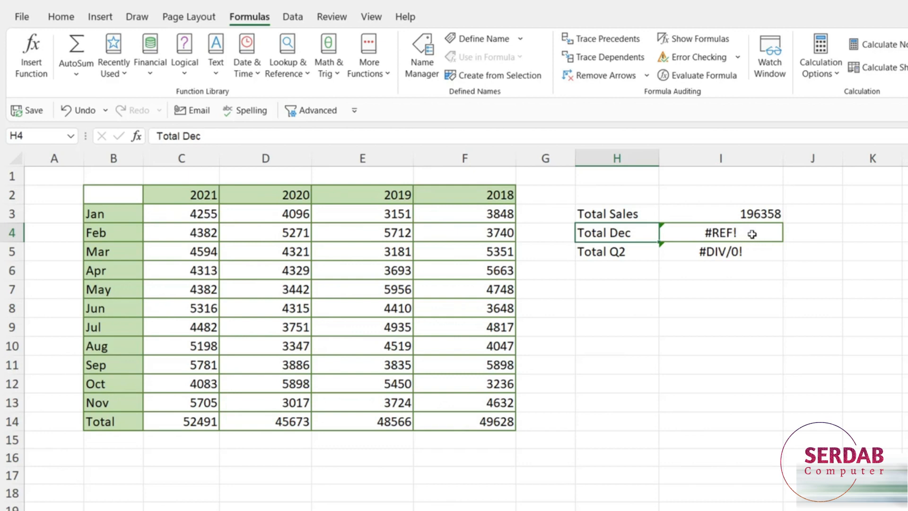
pyautogui.hotkey('ctrl', 'z')
pyautogui.click(727, 232)
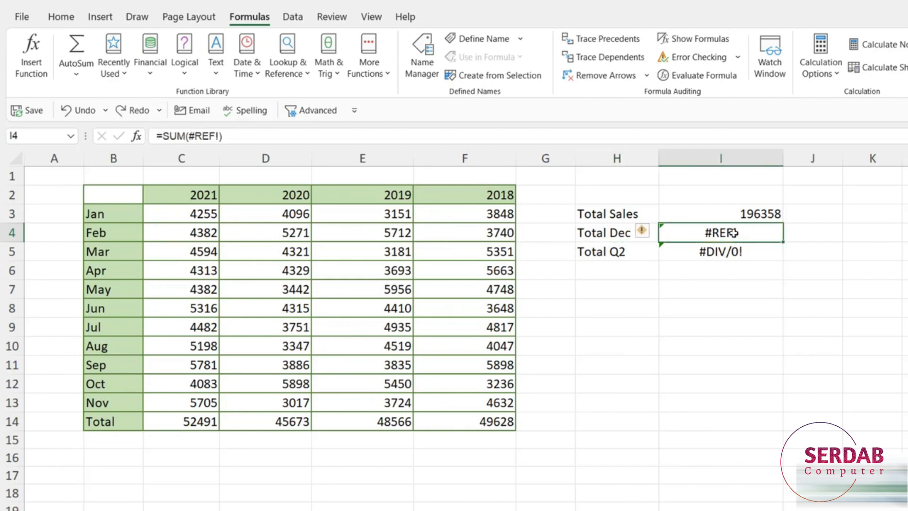
pyautogui.press('Delete')
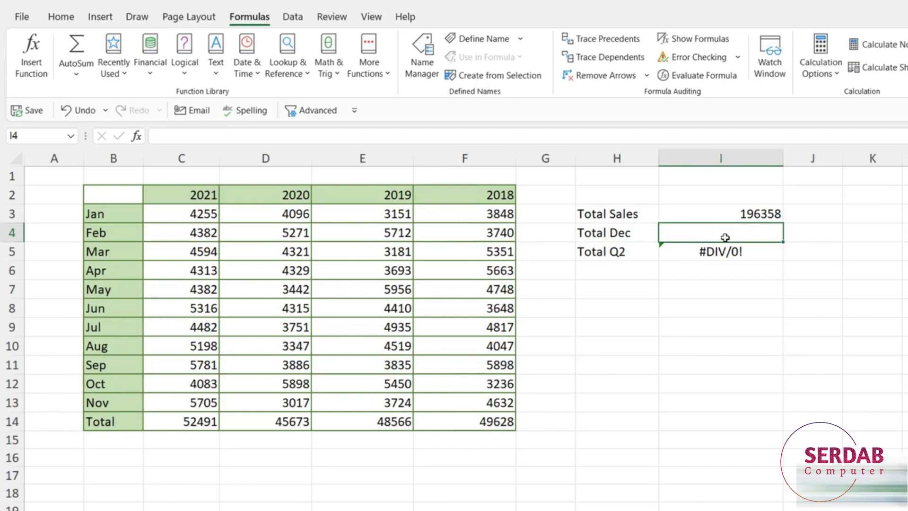
# Change the label in H4 to "Total Nov"
pyautogui.click(633, 233)
pyautogui.doubleClick(629, 235)
pyautogui.press('BackSpace')
pyautogui.press('BackSpace')
pyautogui.press('BackSpace')
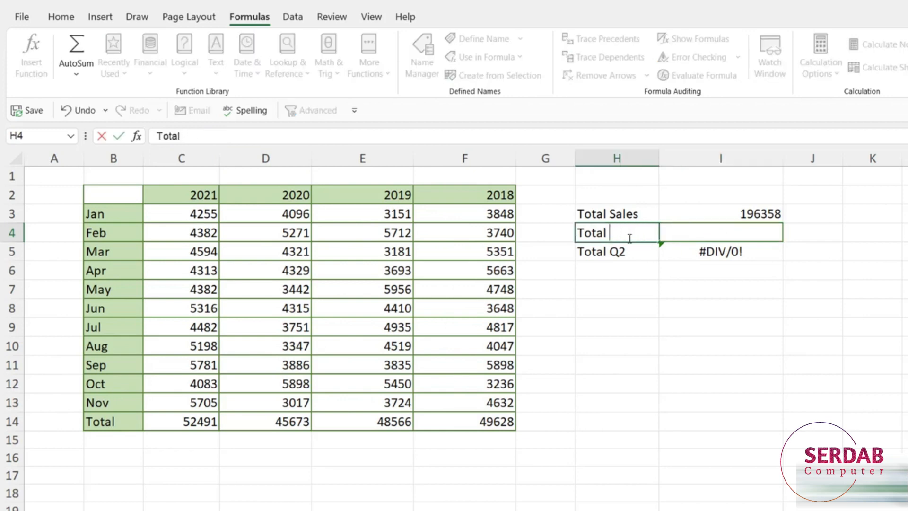
pyautogui.write('Nov')
pyautogui.press('Tab')
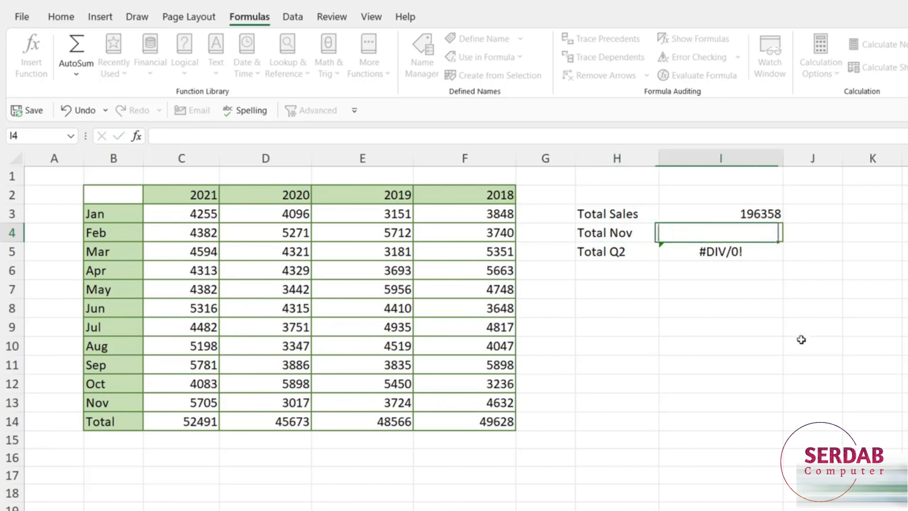
# Enter a SUM formula in I4 that adds the November sales in C13:F13
pyautogui.write('=Sum(')
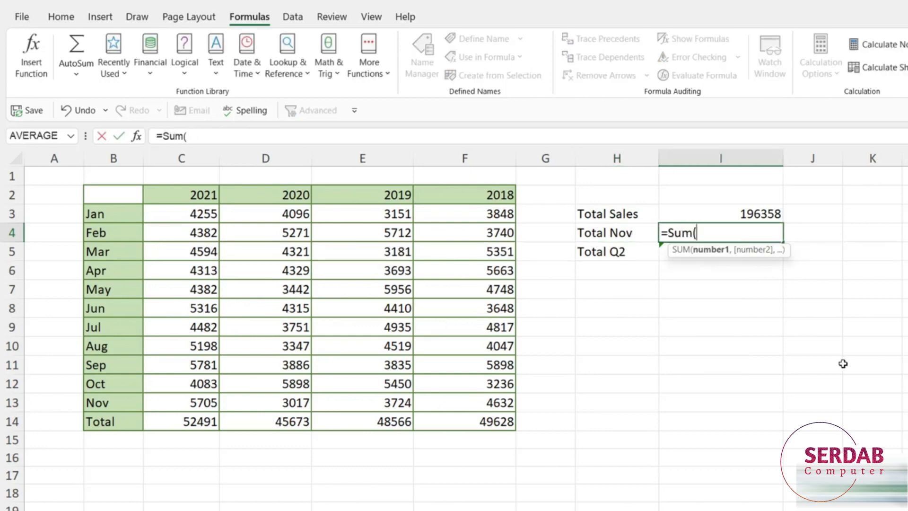
pyautogui.moveTo(171, 406); pyautogui.dragTo(478, 399)
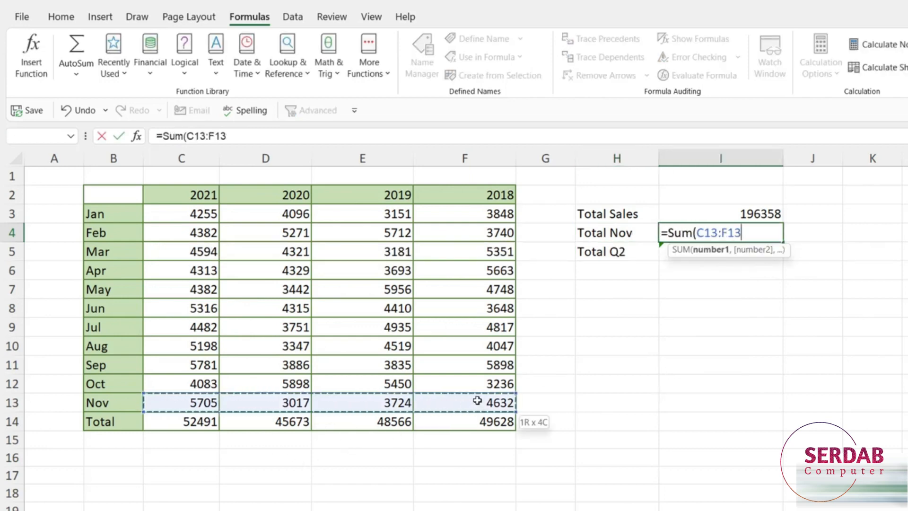
pyautogui.hotkey('ctrl', 'Return')
pyautogui.press('Return')
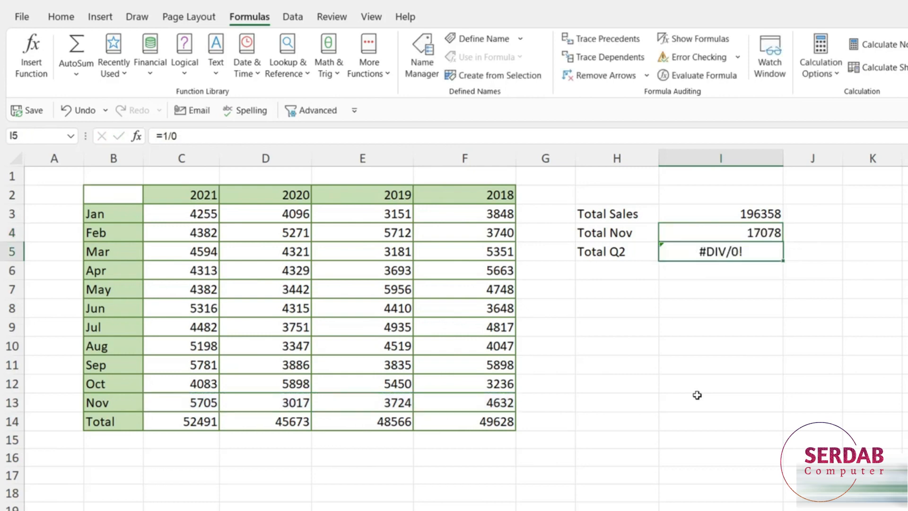
# Review the Total Q2 formula in I5 for the cause of its division error
pyautogui.click(774, 333)
pyautogui.click(698, 254)
pyautogui.doubleClick(703, 256)
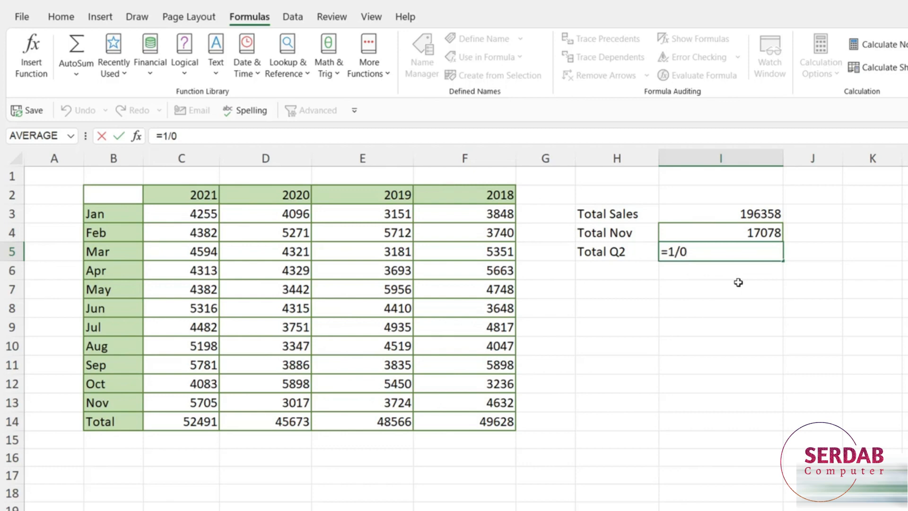
pyautogui.press('Return')
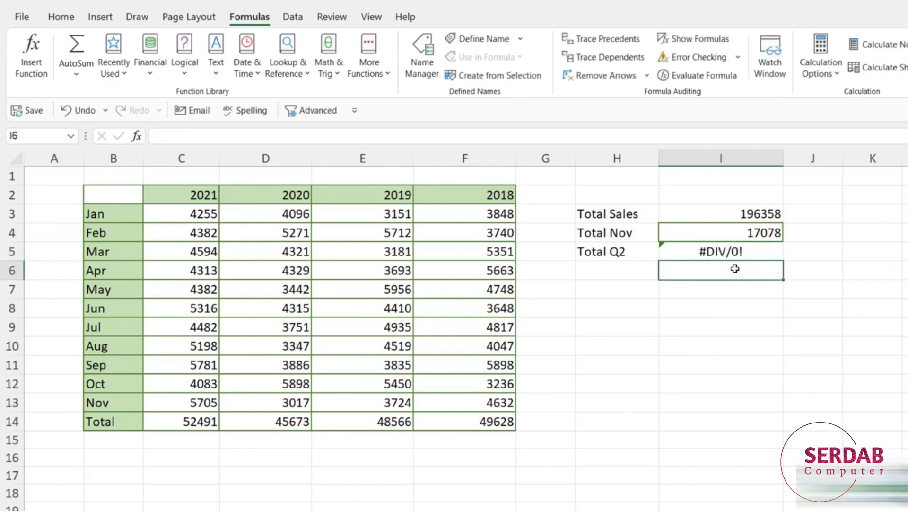
# Replace the Total Q2 formula in I5 with =SUM(C6:F9)
pyautogui.doubleClick(722, 252)
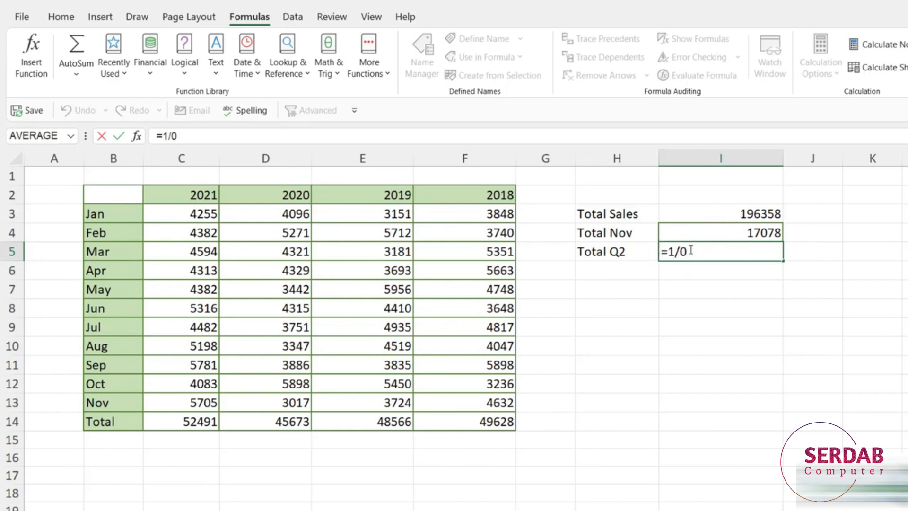
pyautogui.press('BackSpace')
pyautogui.press('BackSpace')
pyautogui.press('BackSpace')
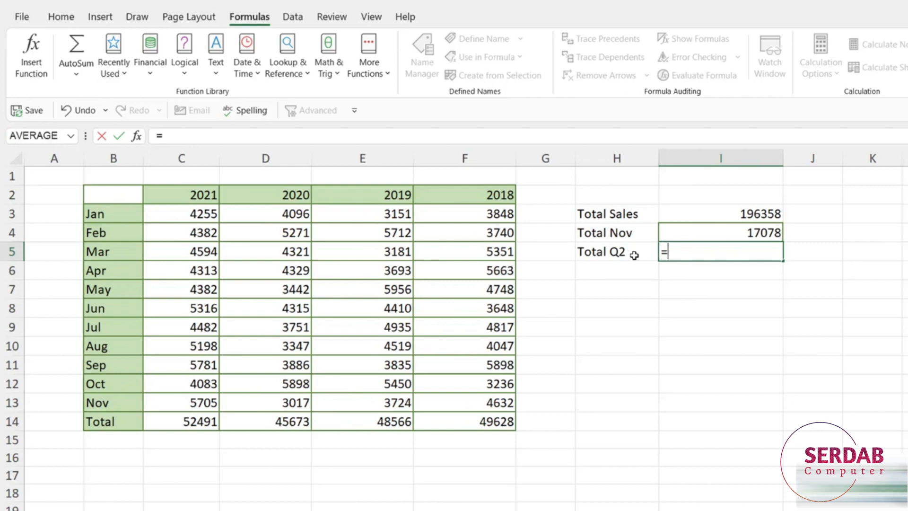
pyautogui.write('Sum(')
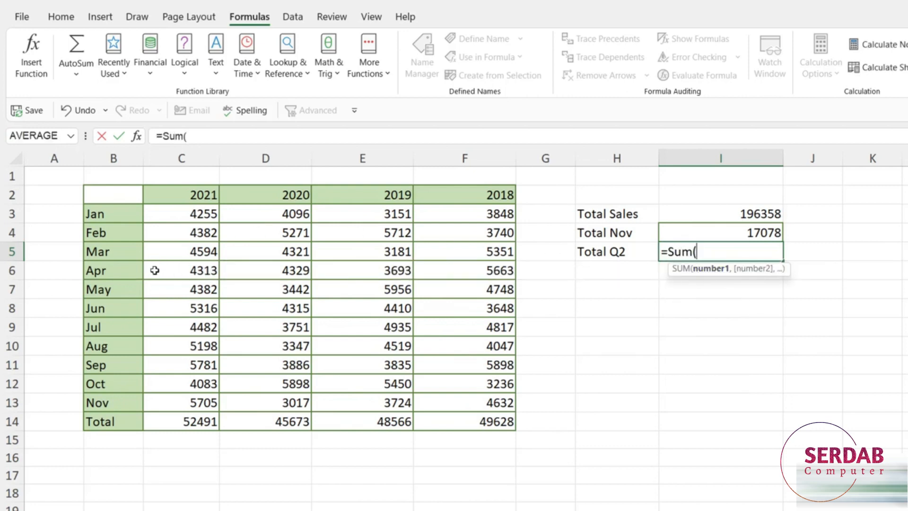
pyautogui.moveTo(155, 270); pyautogui.dragTo(502, 325)
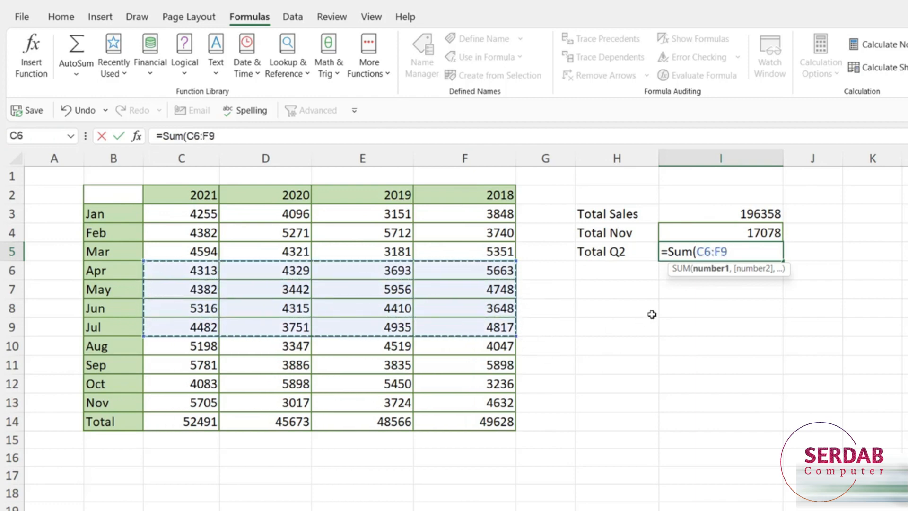
pyautogui.write(')')
pyautogui.press('Return')
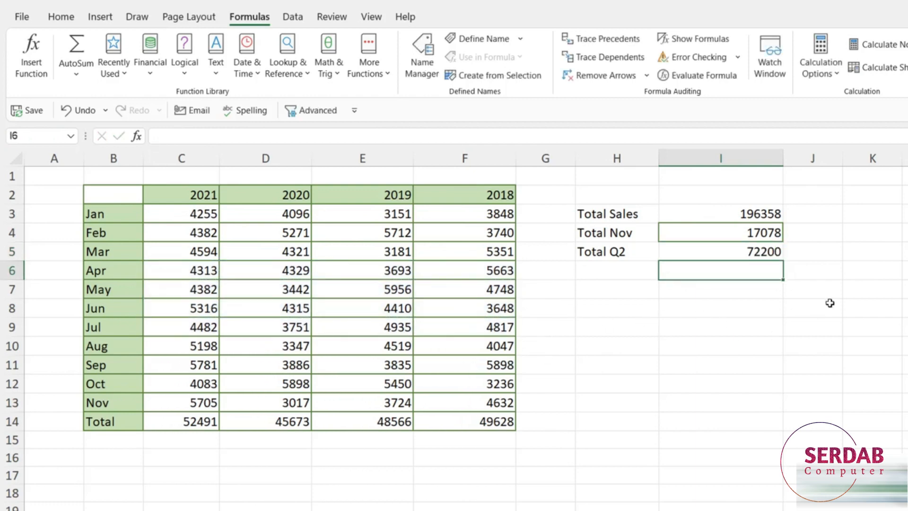
pyautogui.click(851, 301)
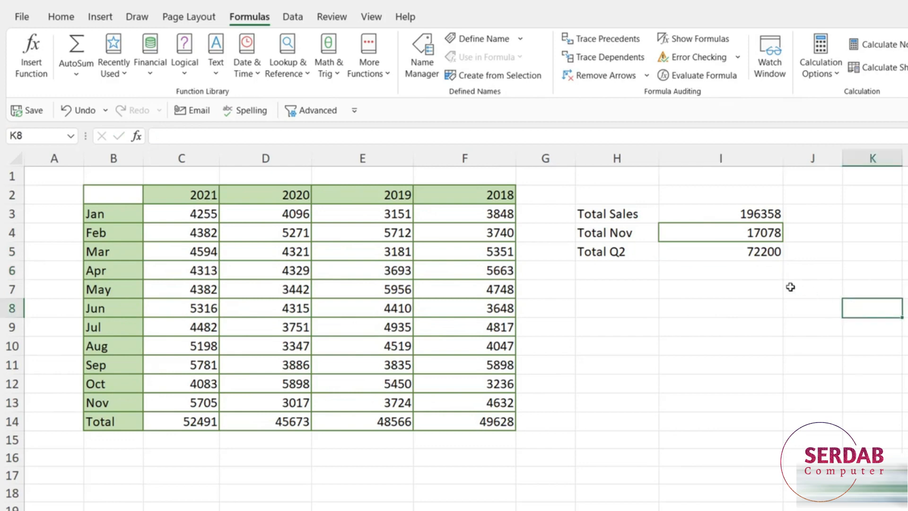